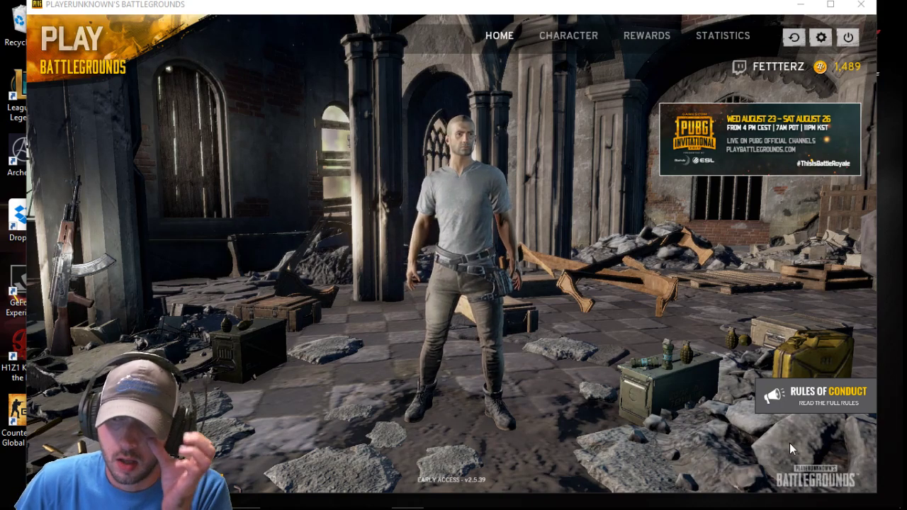
- Search the system for "xb" and launch the Xbox app
{"action": "key", "text": "super"}
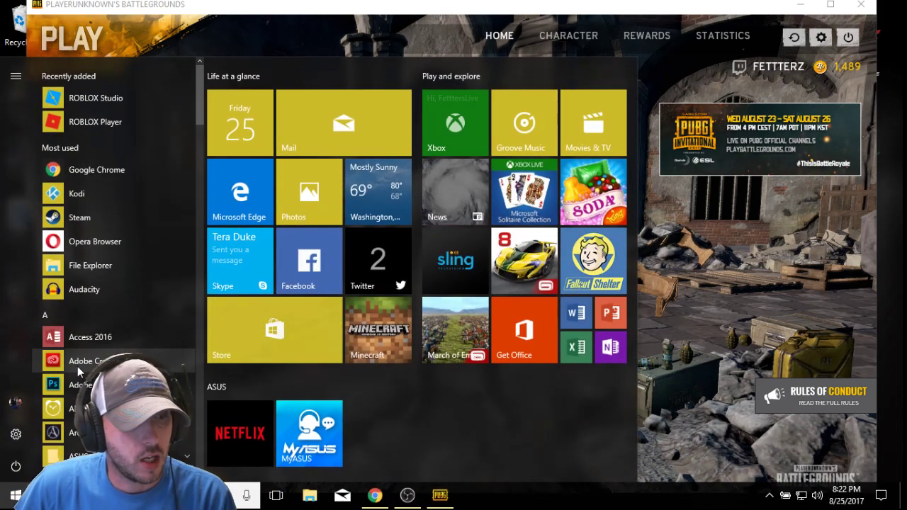
{"action": "key", "text": "super"}
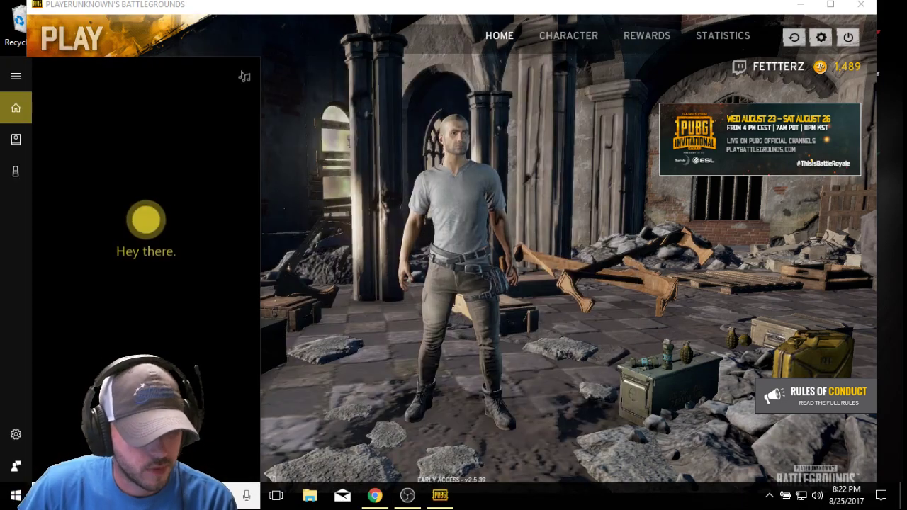
{"action": "type", "text": "xb"}
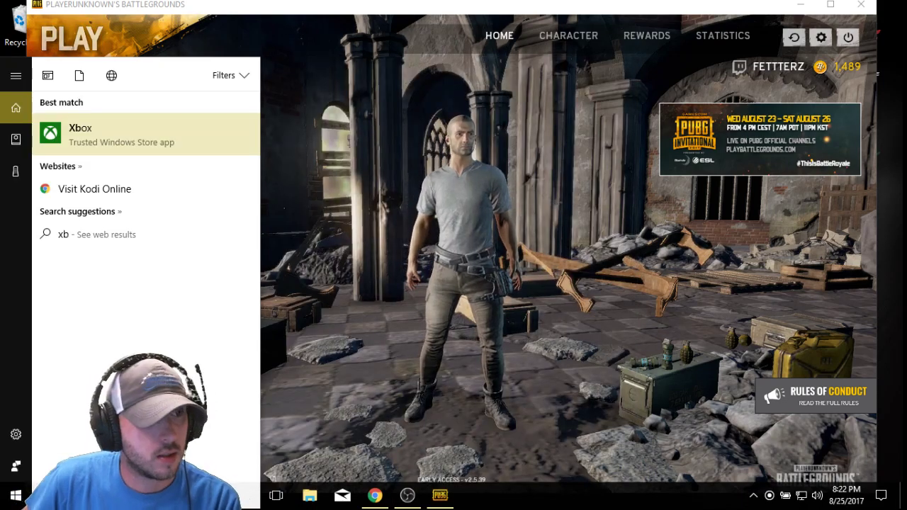
{"action": "left_click", "coordinate": [186, 145]}
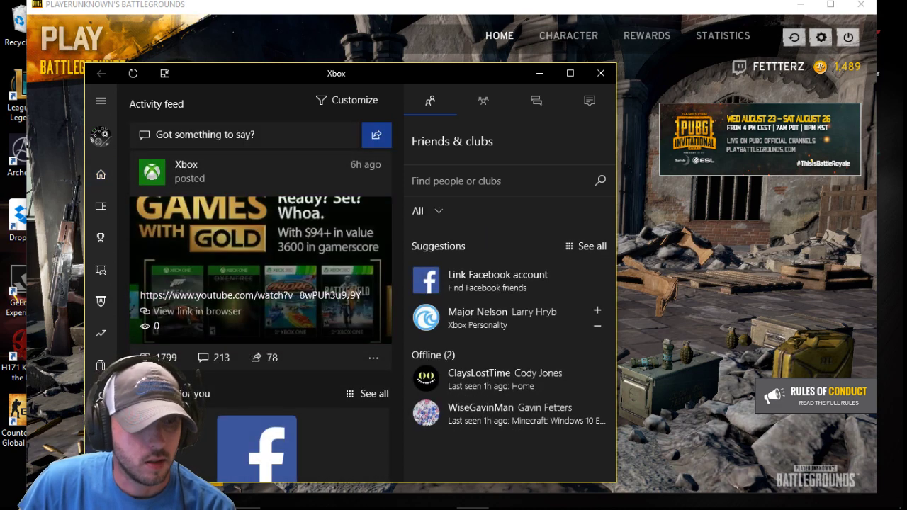
- Go to the Xbox app's Game DVR settings and follow the Windows Settings link, allowing the switch to the Settings app
{"action": "left_click", "coordinate": [198, 312]}
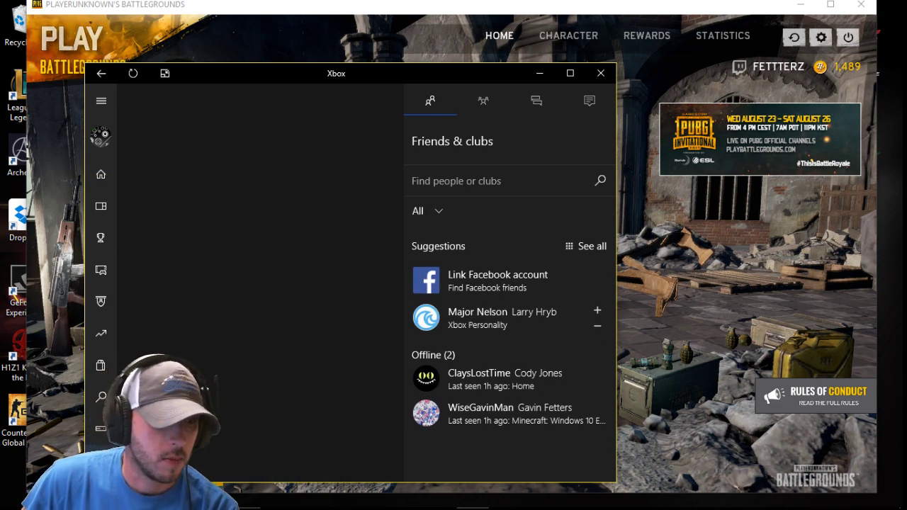
{"action": "left_click", "coordinate": [101, 429]}
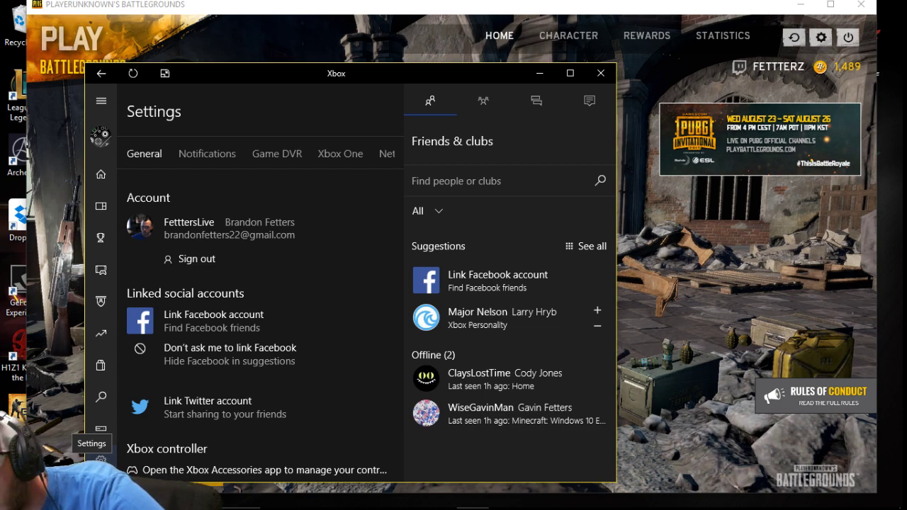
{"action": "left_click_drag", "start_coordinate": [274, 80], "coordinate": [501, 39]}
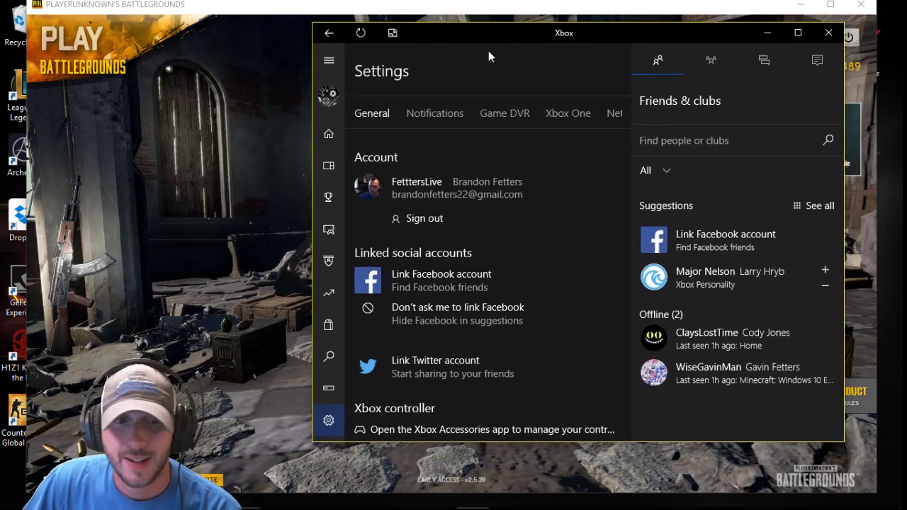
{"action": "left_click", "coordinate": [521, 122]}
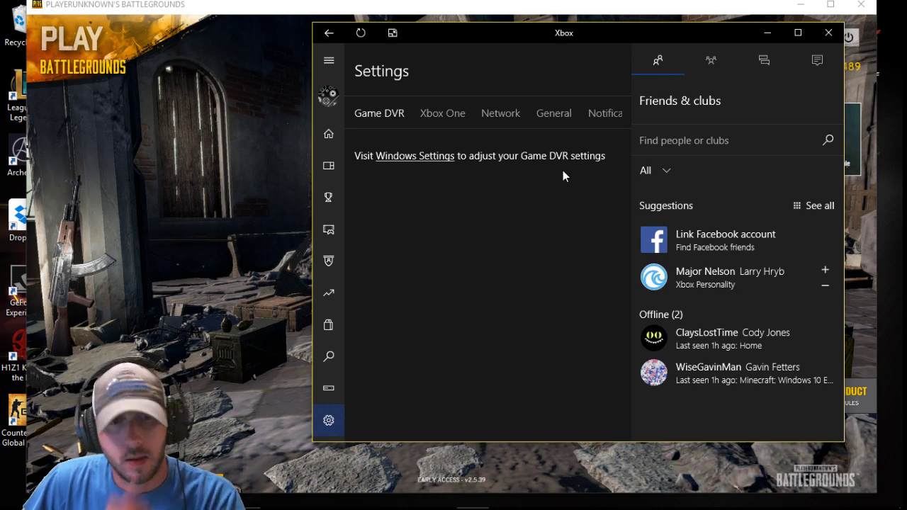
{"action": "left_click", "coordinate": [441, 157]}
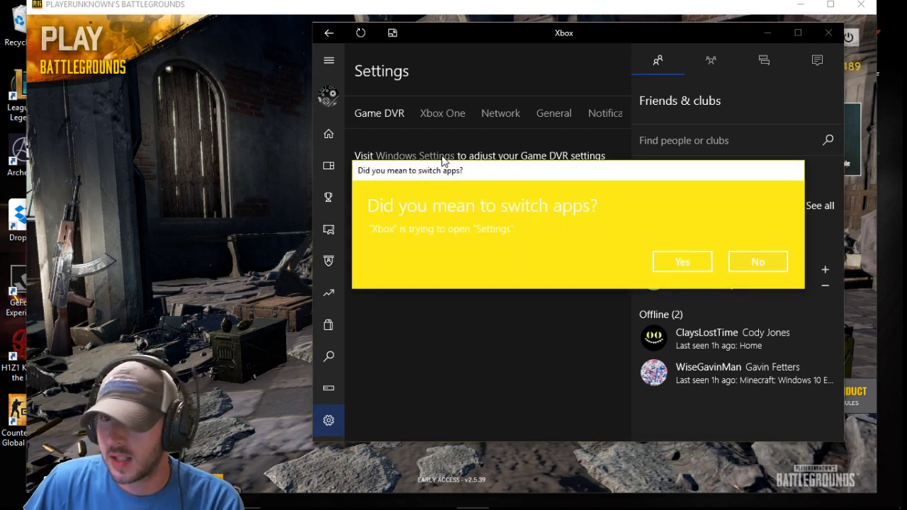
{"action": "left_click", "coordinate": [682, 261]}
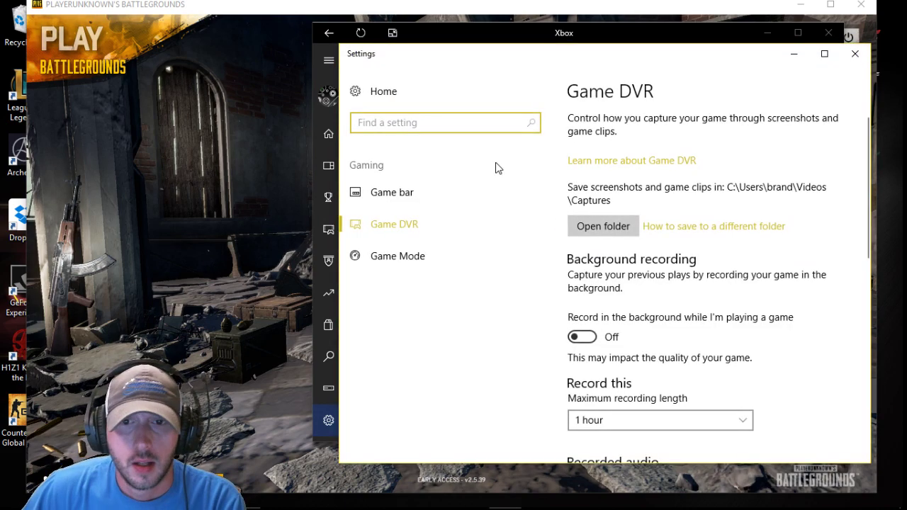
- Check the background recording and video options for Game DVR, and the Game Mode setting
{"action": "left_click", "coordinate": [416, 192]}
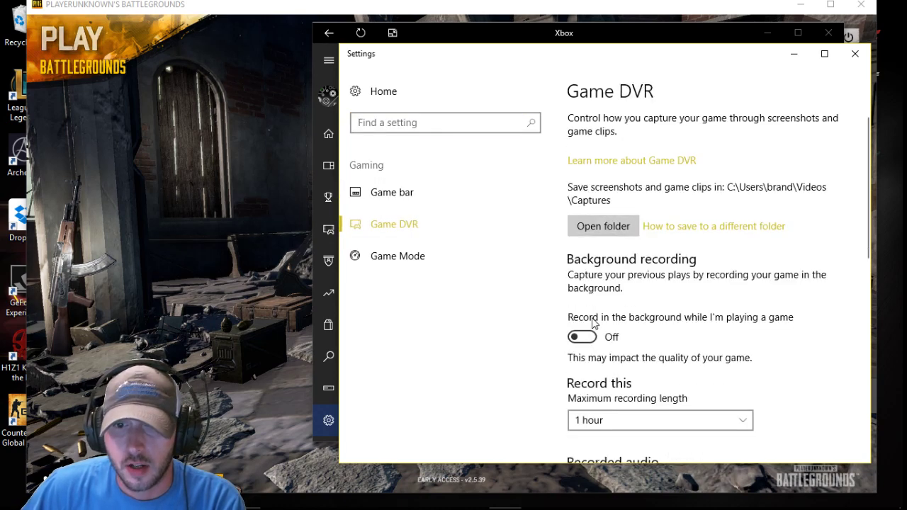
{"action": "scroll", "coordinate": [610, 316], "scroll_direction": "down", "scroll_amount": 3}
{"action": "scroll", "coordinate": [610, 317], "scroll_direction": "down", "scroll_amount": 4}
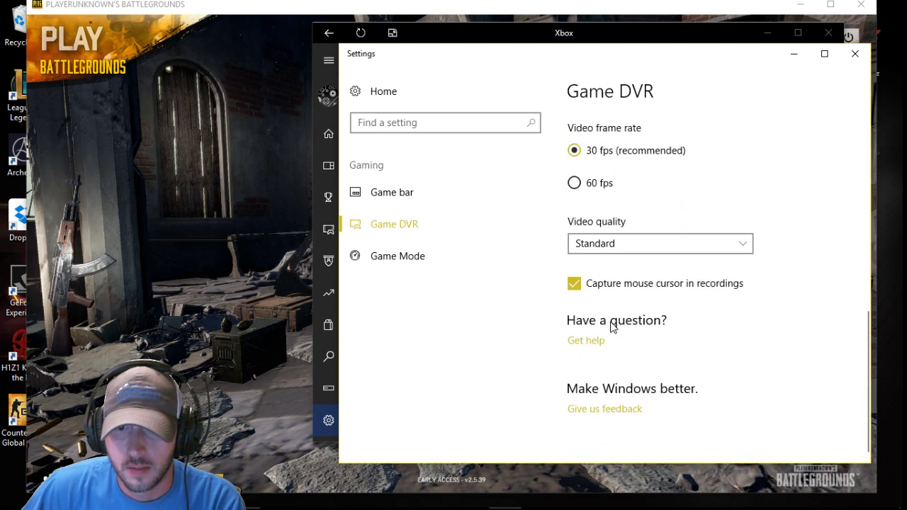
{"action": "left_click", "coordinate": [388, 260]}
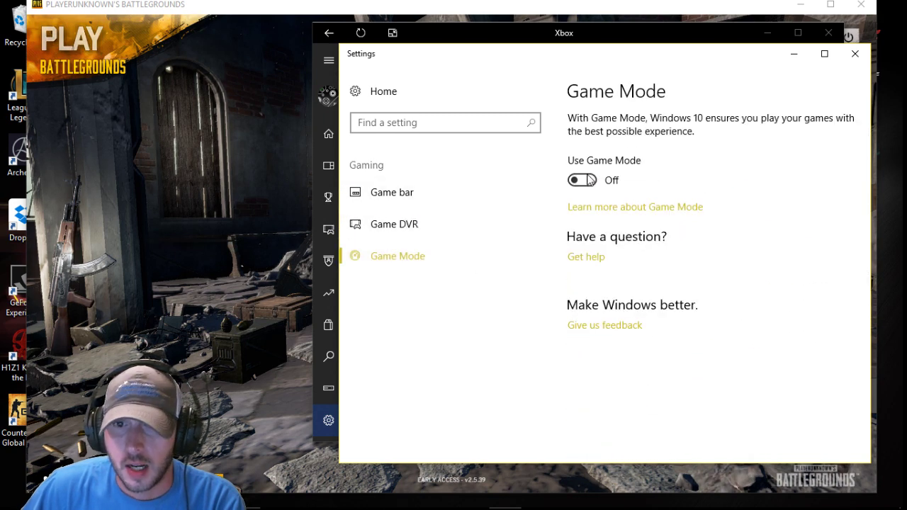
- Close the Settings and Xbox windows and open the graphics settings of PLAYERUNKNOWN'S BATTLEGROUNDS
{"action": "left_click", "coordinate": [855, 54]}
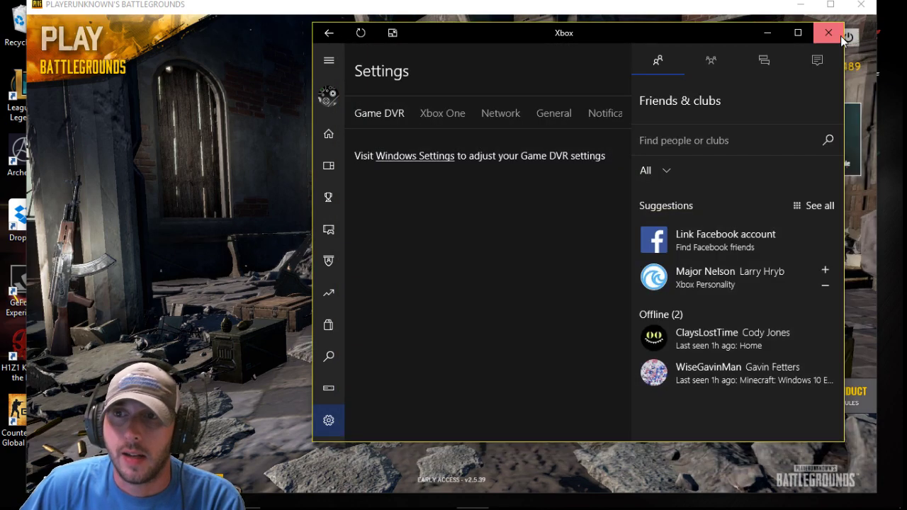
{"action": "left_click", "coordinate": [840, 35]}
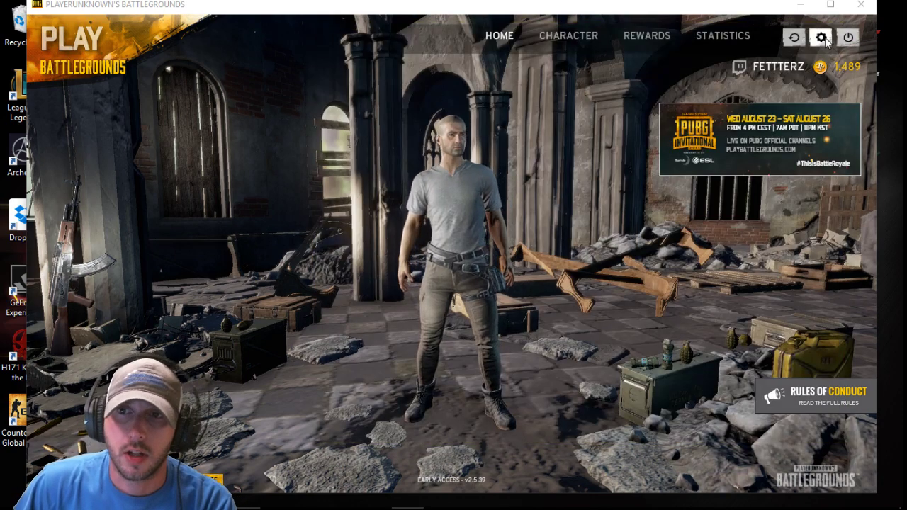
{"action": "left_click", "coordinate": [825, 38]}
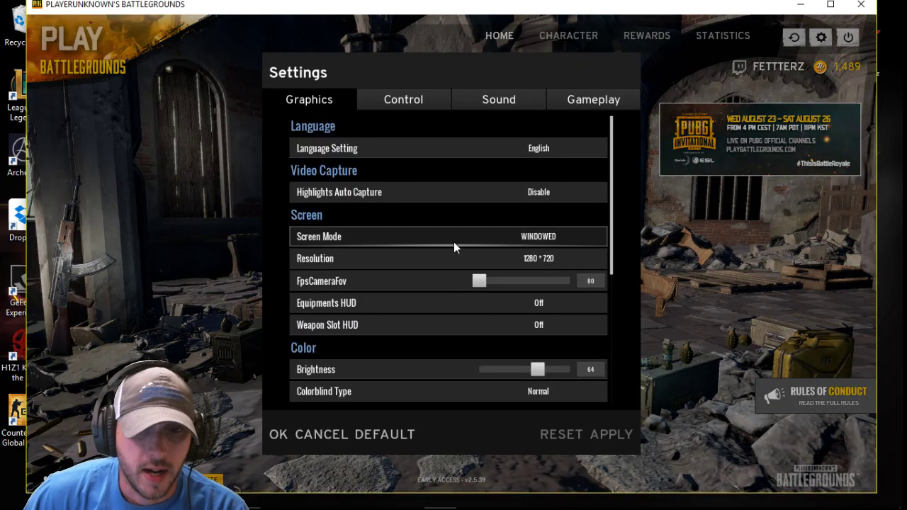
- Examine the screen, color and quality options in the graphics settings, from Screen Mode through Anti-Aliasing, Shadows and View Distance to V-Sync
{"action": "scroll", "coordinate": [454, 244], "scroll_direction": "down", "scroll_amount": 1}
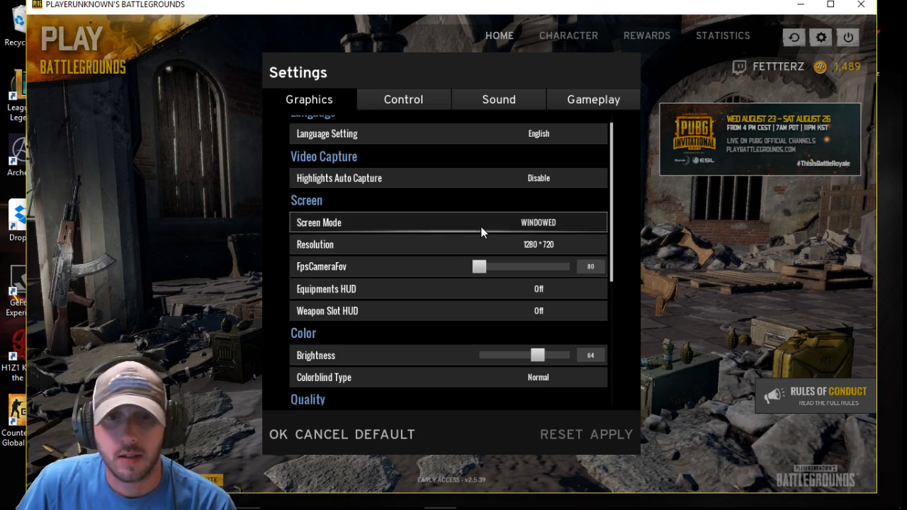
{"action": "scroll", "coordinate": [476, 283], "scroll_direction": "down", "scroll_amount": 1}
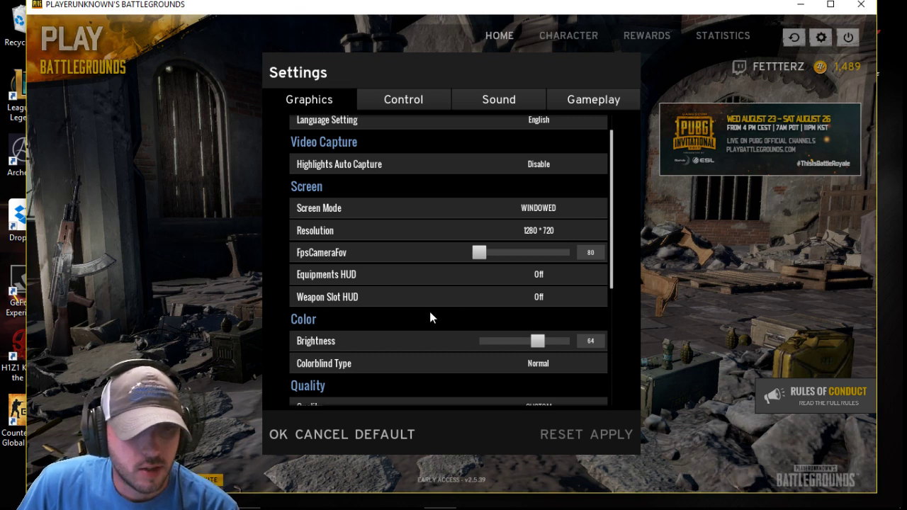
{"action": "scroll", "coordinate": [417, 319], "scroll_direction": "down", "scroll_amount": 2}
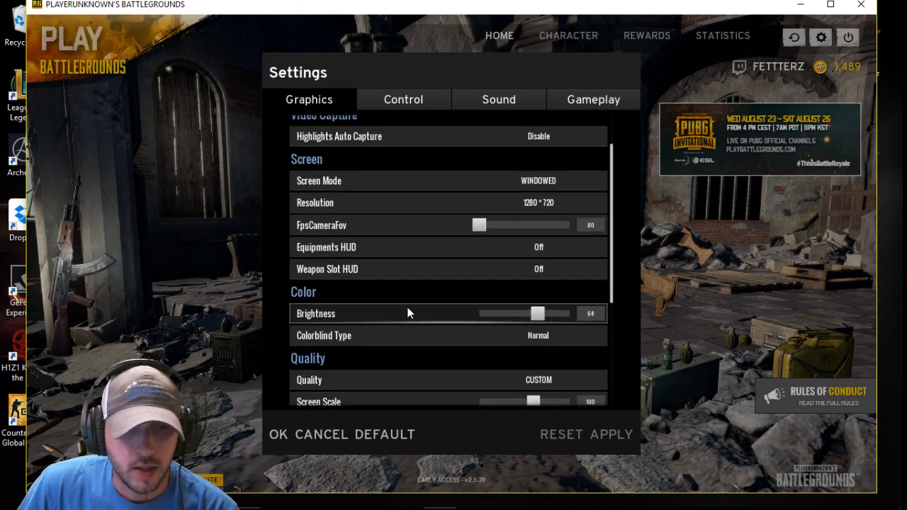
{"action": "scroll", "coordinate": [410, 312], "scroll_direction": "down", "scroll_amount": 4}
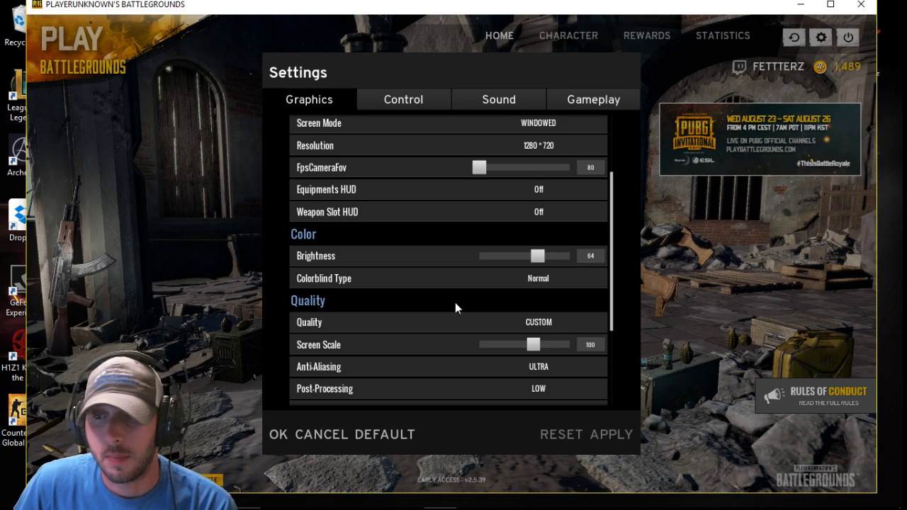
{"action": "scroll", "coordinate": [455, 303], "scroll_direction": "down", "scroll_amount": 2}
{"action": "scroll", "coordinate": [455, 309], "scroll_direction": "down", "scroll_amount": 6}
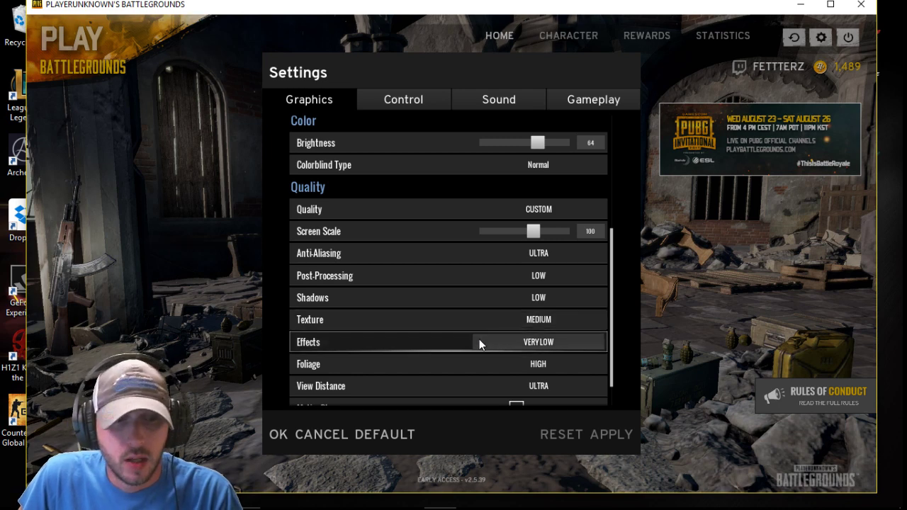
{"action": "scroll", "coordinate": [545, 342], "scroll_direction": "down", "scroll_amount": 1}
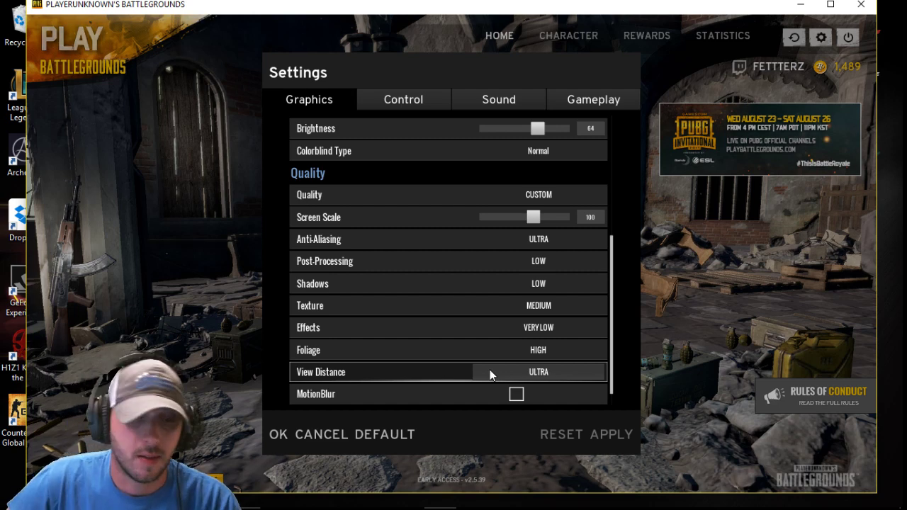
{"action": "scroll", "coordinate": [478, 371], "scroll_direction": "down", "scroll_amount": 1}
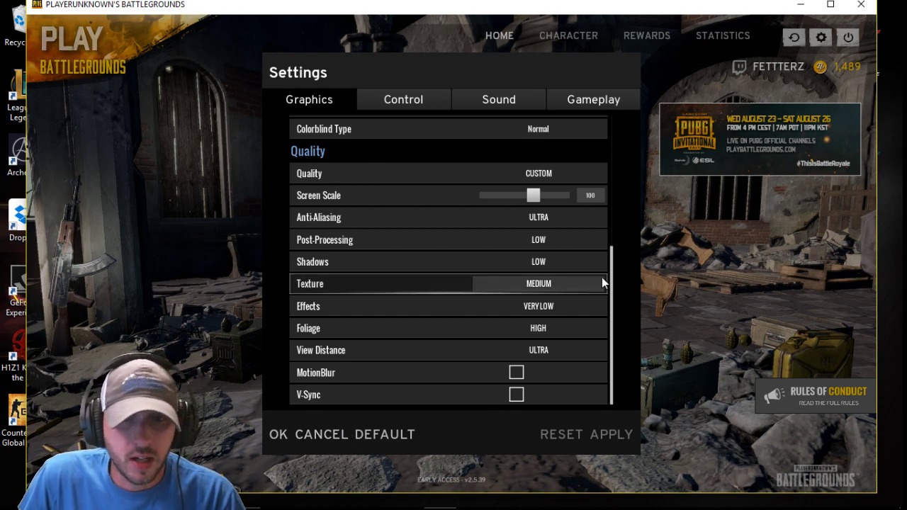
{"action": "scroll", "coordinate": [601, 277], "scroll_direction": "up", "scroll_amount": 1}
{"action": "scroll", "coordinate": [602, 277], "scroll_direction": "up", "scroll_amount": 1}
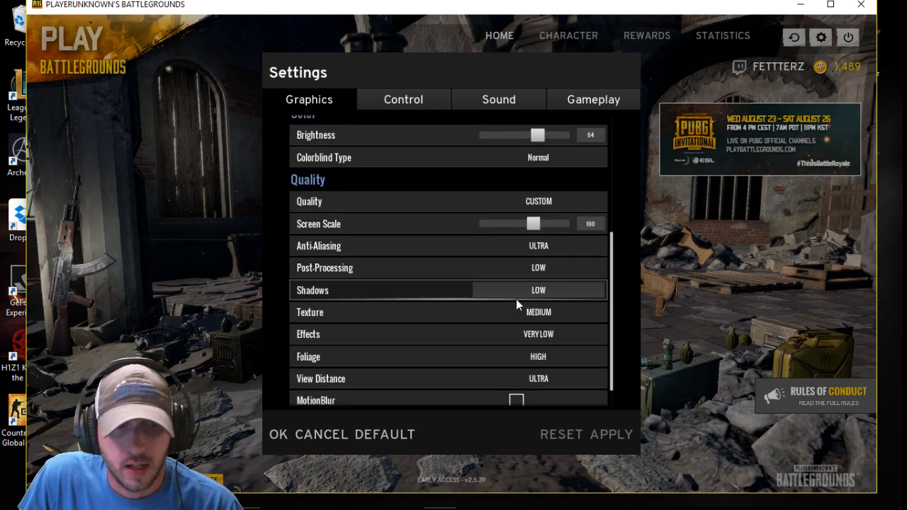
{"action": "scroll", "coordinate": [510, 296], "scroll_direction": "up", "scroll_amount": 6}
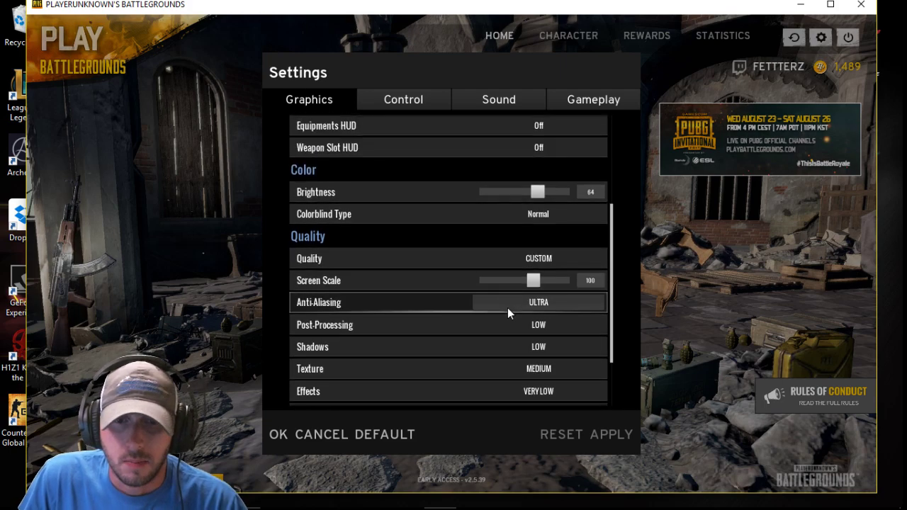
{"action": "scroll", "coordinate": [457, 304], "scroll_direction": "down", "scroll_amount": 3}
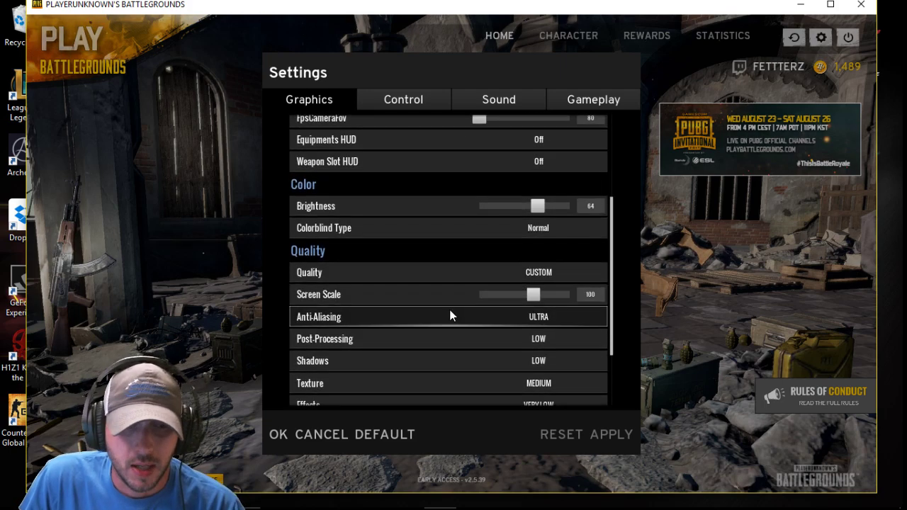
{"action": "scroll", "coordinate": [436, 329], "scroll_direction": "down", "scroll_amount": 1}
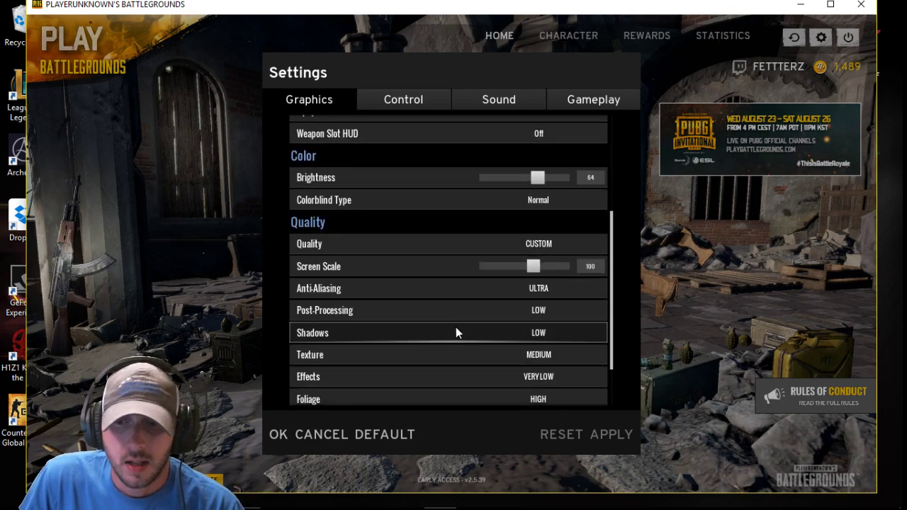